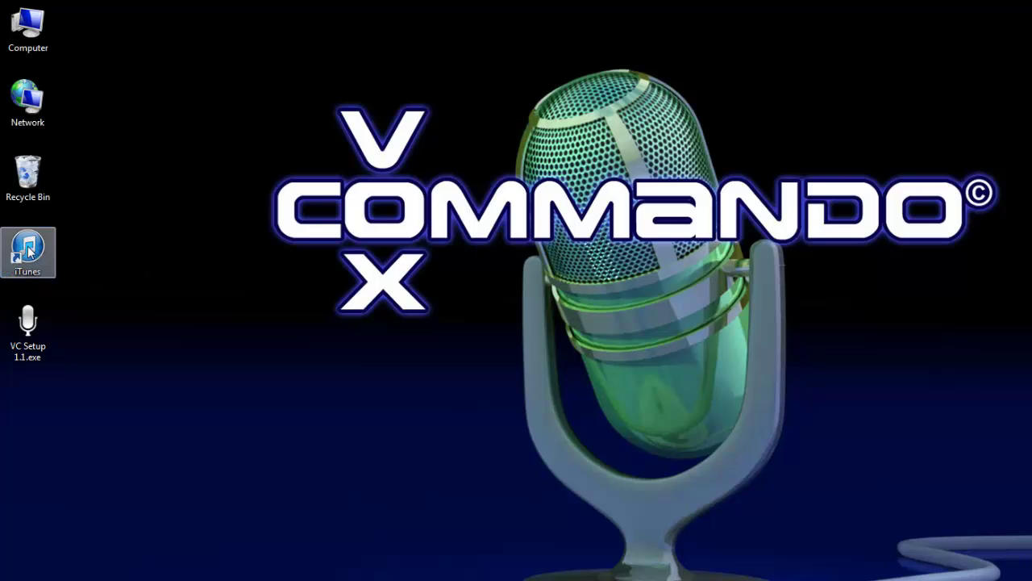
Step: Open iTunes, move its window clear of the desktop icons and display the 80's Music playlist
{"action": "double_click", "coordinate": [29, 251]}
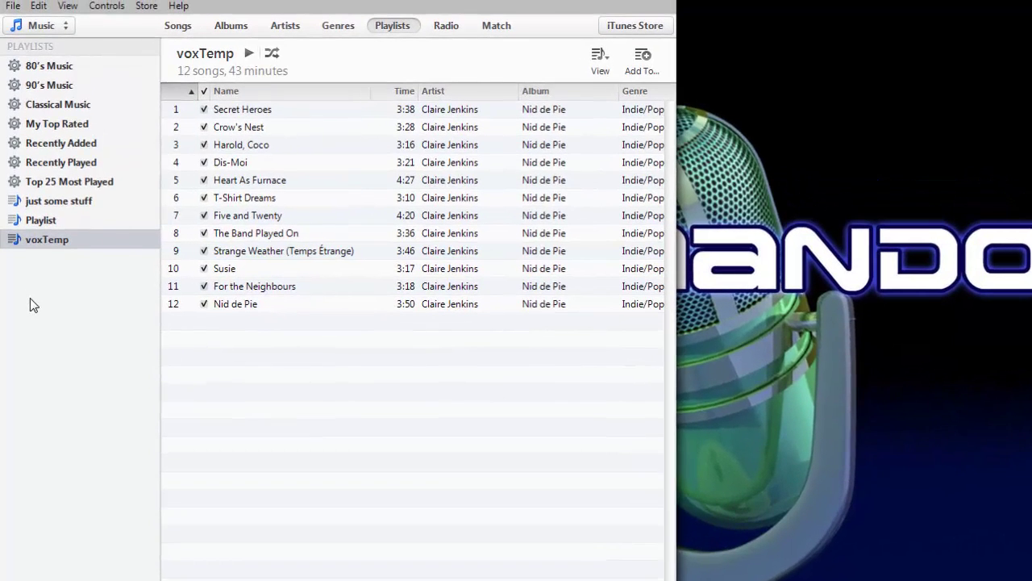
{"action": "key", "text": "space"}
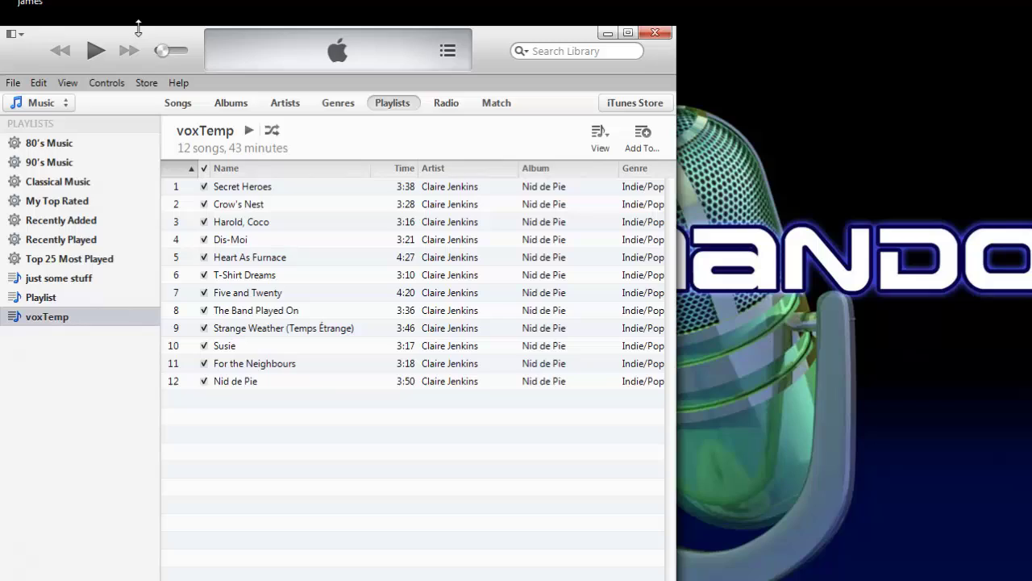
{"action": "left_click_drag", "start_coordinate": [176, 40], "coordinate": [490, 19]}
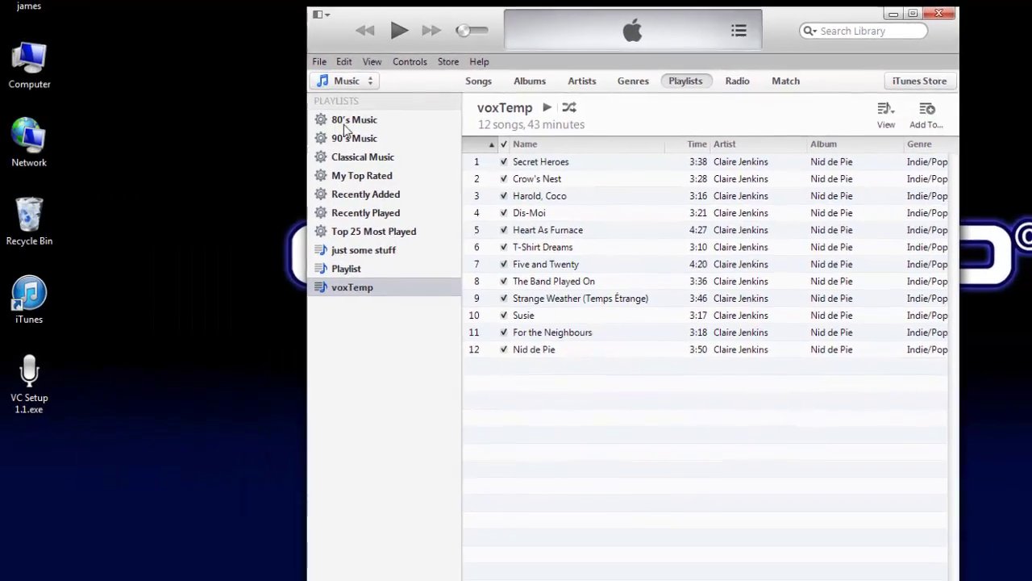
{"action": "left_click", "coordinate": [363, 138]}
{"action": "left_click", "coordinate": [333, 123]}
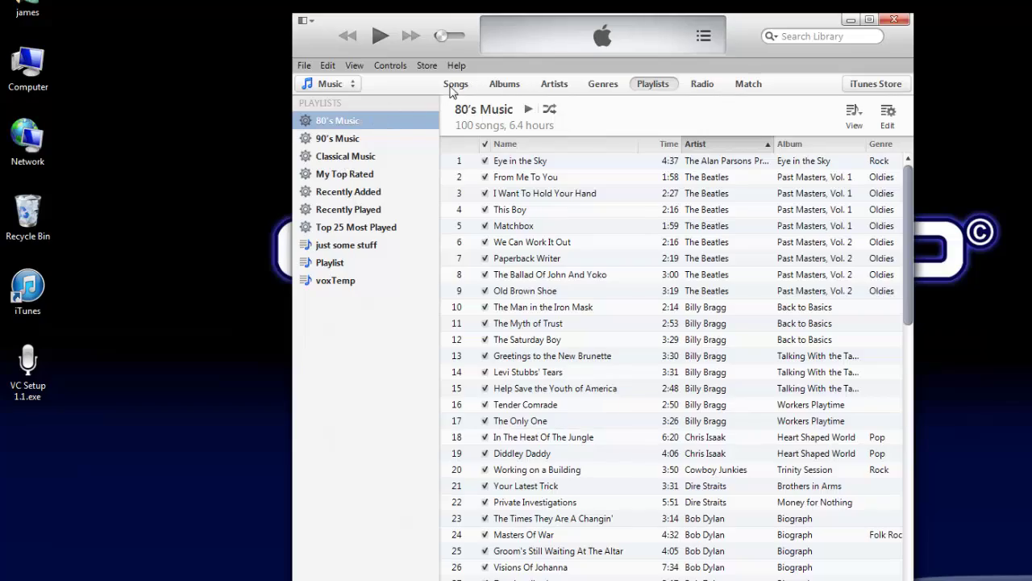
Step: Browse the complete song list in the iTunes music library, and close iTunes
{"action": "left_click", "coordinate": [456, 84]}
{"action": "left_click_drag", "start_coordinate": [909, 136], "coordinate": [921, 434]}
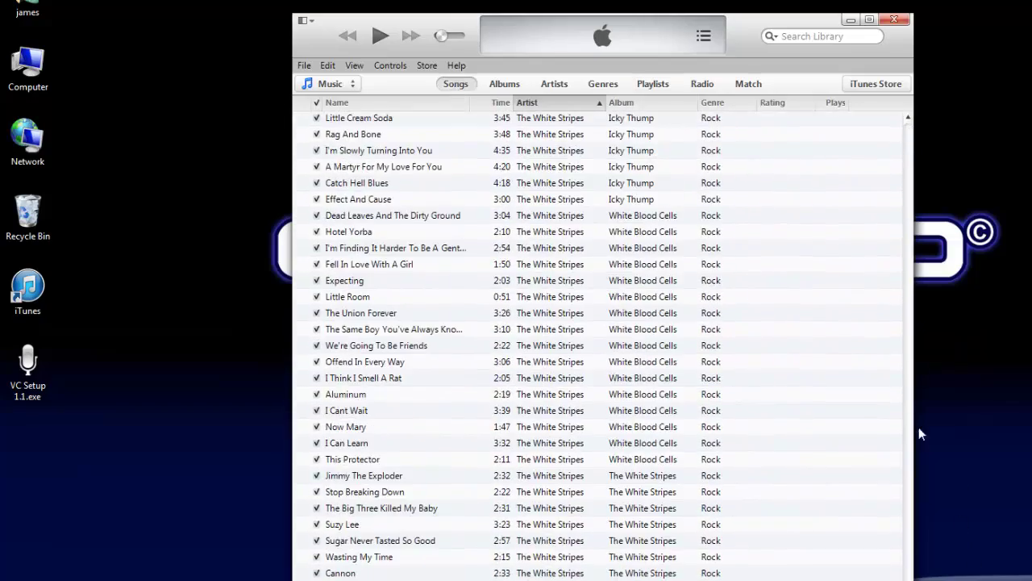
{"action": "left_click", "coordinate": [895, 21]}
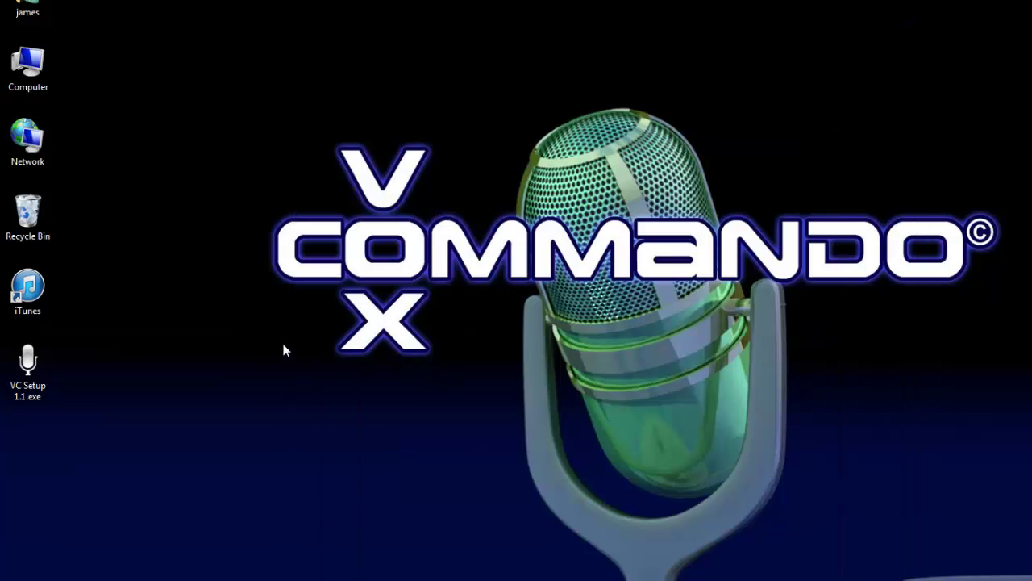
Step: Create a new folder on the desktop named "VC iTunes"
{"action": "left_click", "coordinate": [26, 360]}
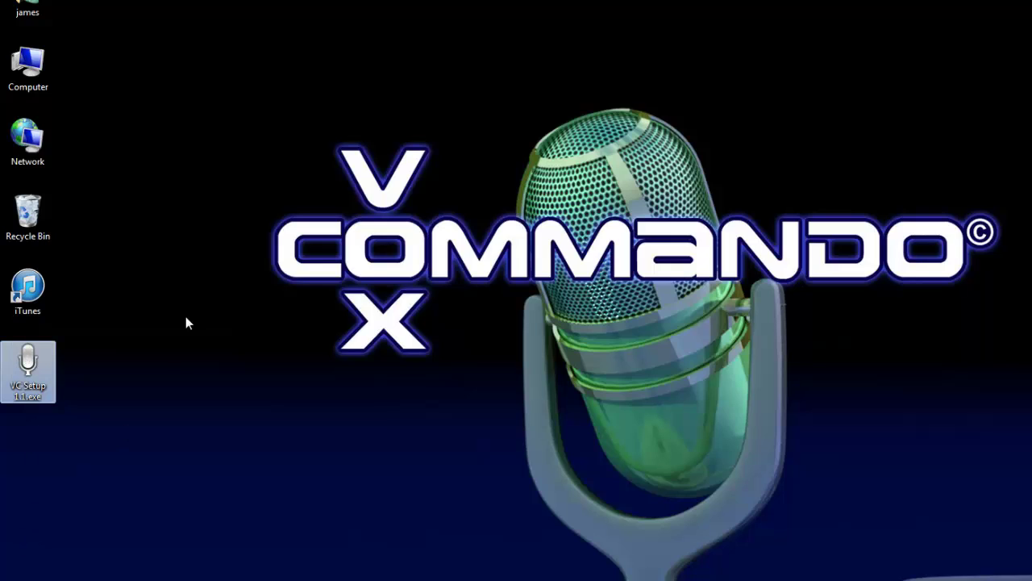
{"action": "right_click", "coordinate": [102, 281]}
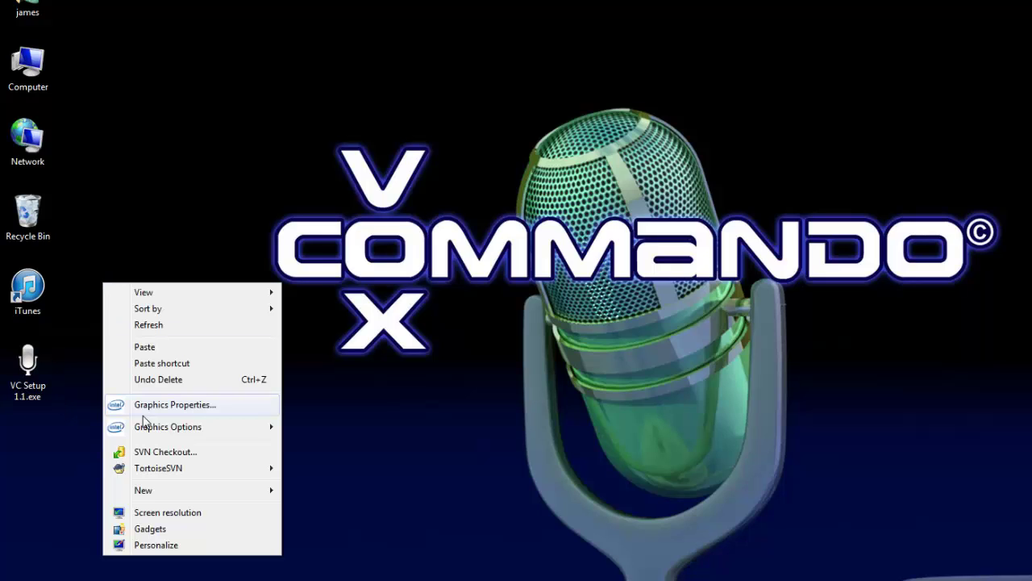
{"action": "mouse_move", "coordinate": [150, 492]}
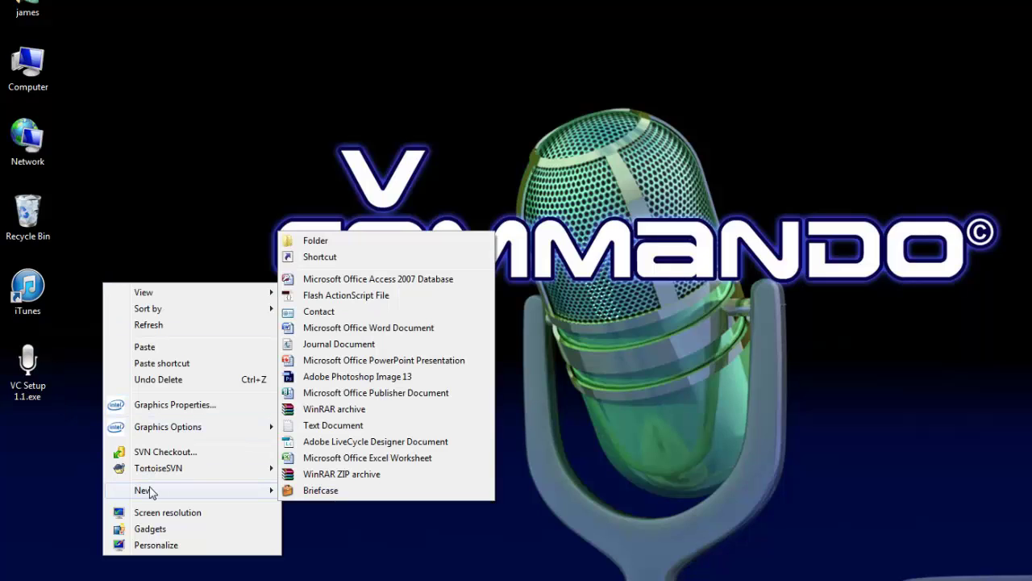
{"action": "left_click", "coordinate": [319, 239]}
{"action": "key", "text": "Return"}
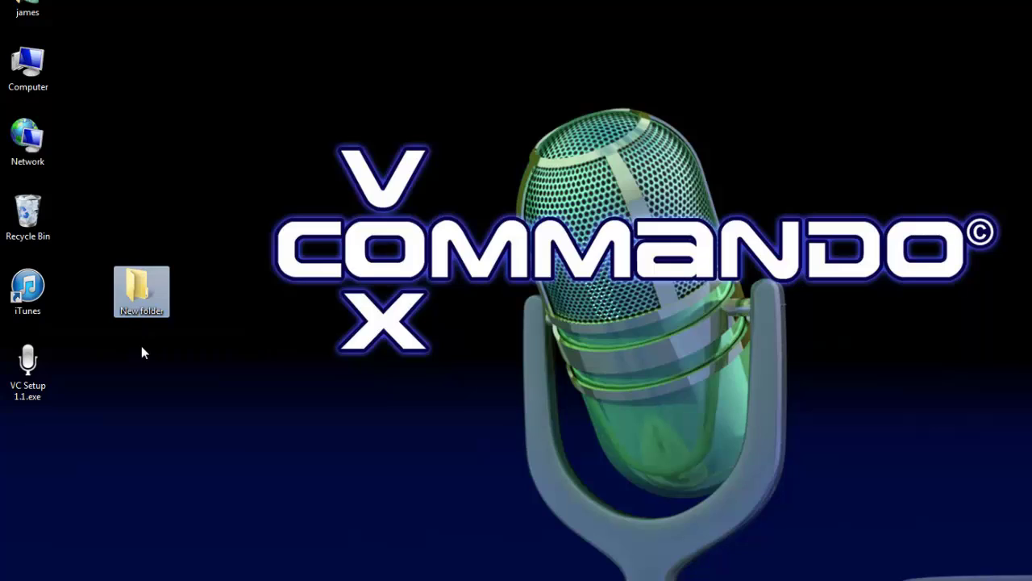
{"action": "key", "text": "F2"}
{"action": "type", "text": "VC"}
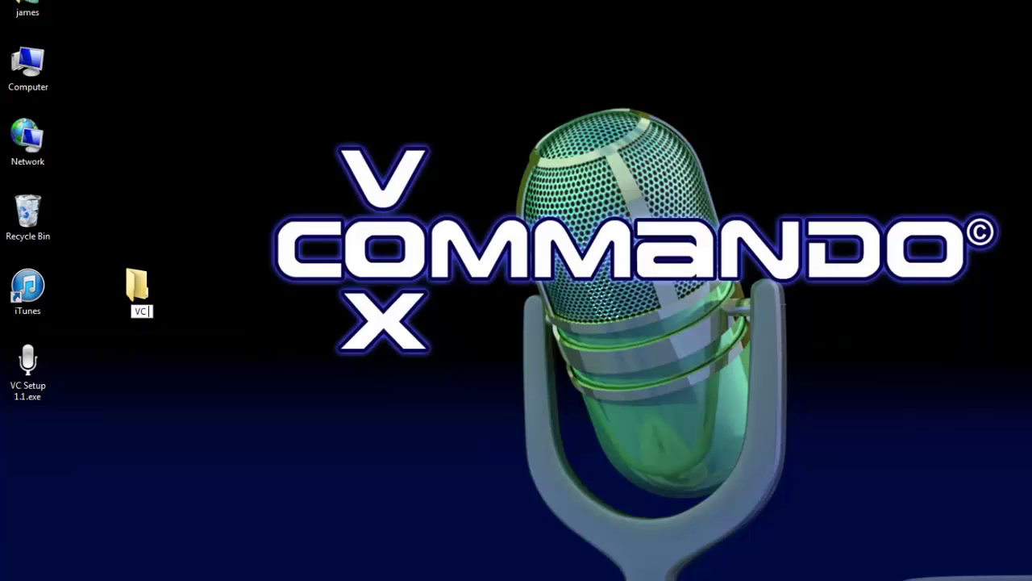
{"action": "type", "text": " iTunes"}
{"action": "key", "text": "Return"}
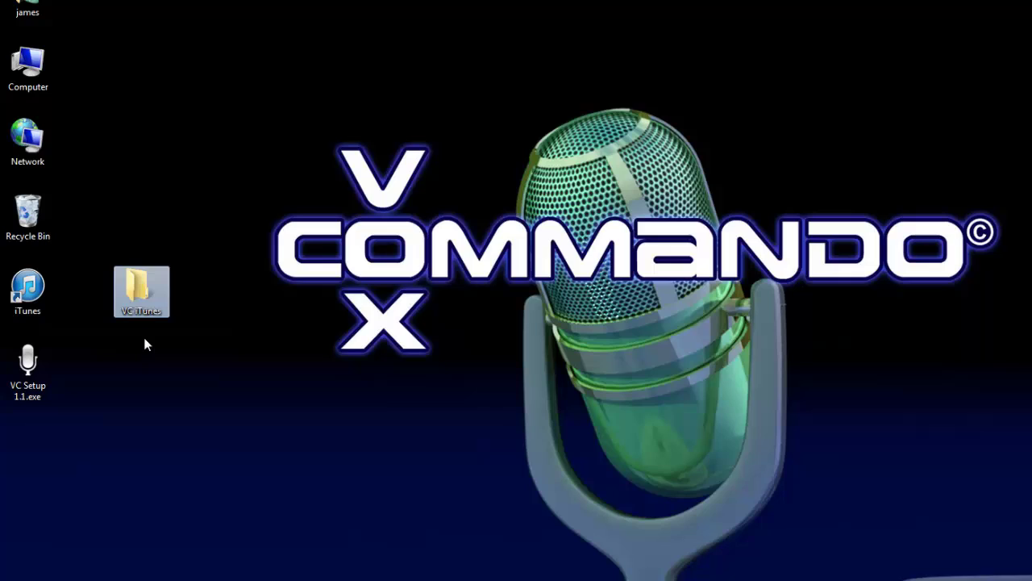
Step: Place the new folder beside the VC Setup 1.1.exe file and rename it "VC iTunes test"
{"action": "left_click_drag", "start_coordinate": [144, 295], "coordinate": [100, 379]}
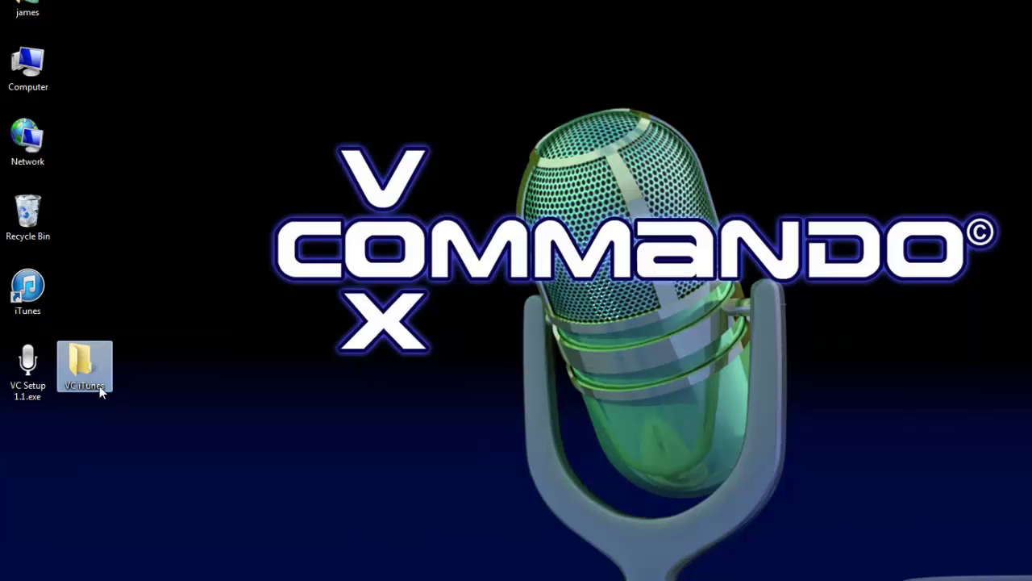
{"action": "left_click", "coordinate": [95, 388]}
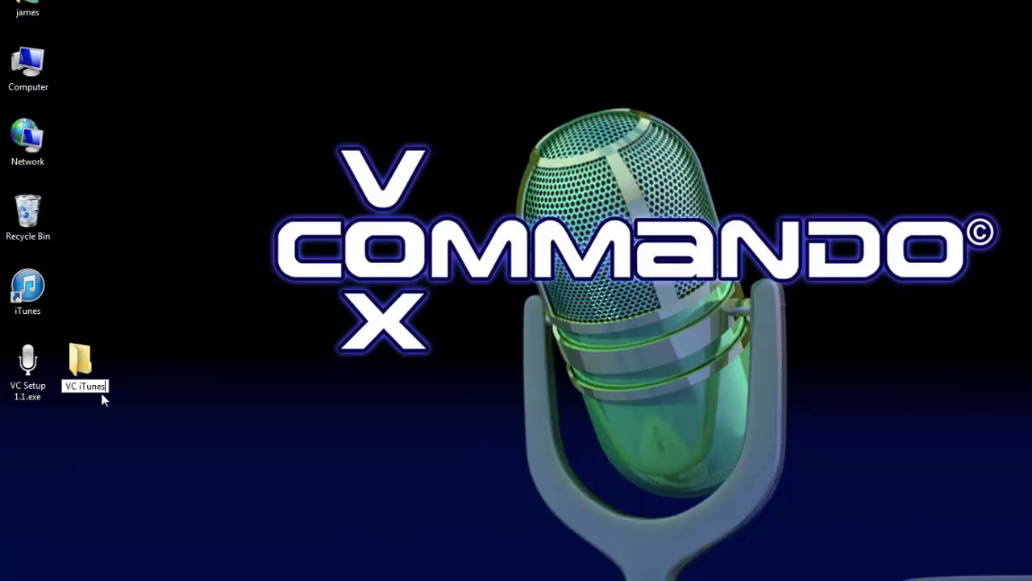
{"action": "type", "text": "test"}
{"action": "key", "text": "Return"}
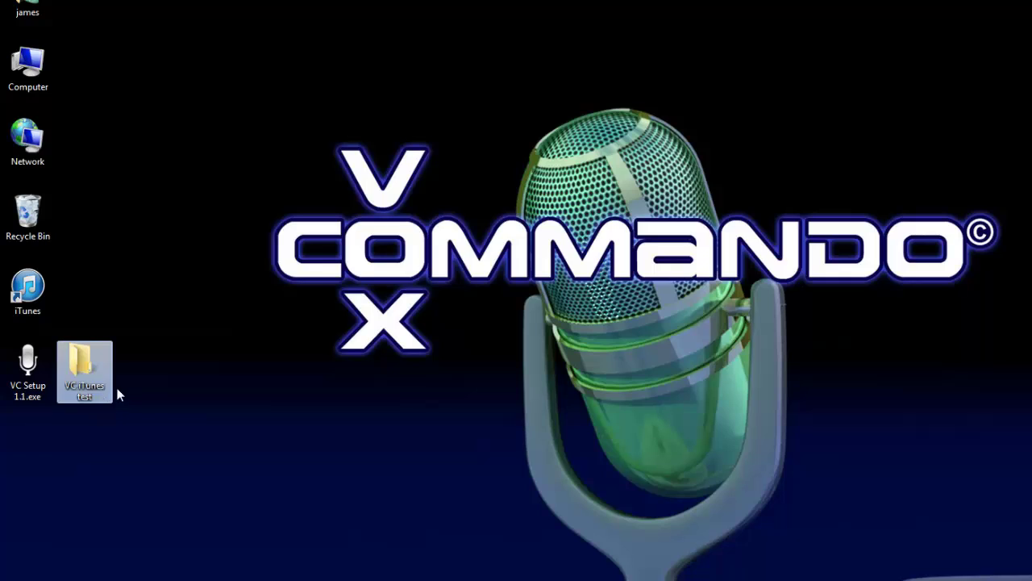
Step: Move VC Setup 1.1.exe into the VC iTunes test folder and run it there to extract the program files
{"action": "left_click_drag", "start_coordinate": [82, 367], "coordinate": [32, 369]}
{"action": "double_click", "coordinate": [32, 369]}
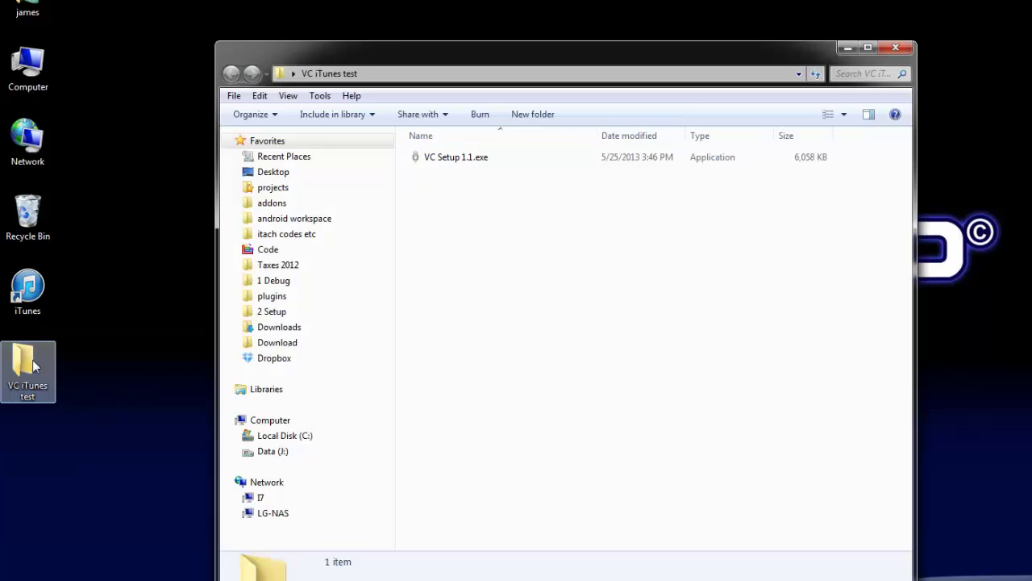
{"action": "double_click", "coordinate": [442, 161]}
{"action": "left_click", "coordinate": [598, 470]}
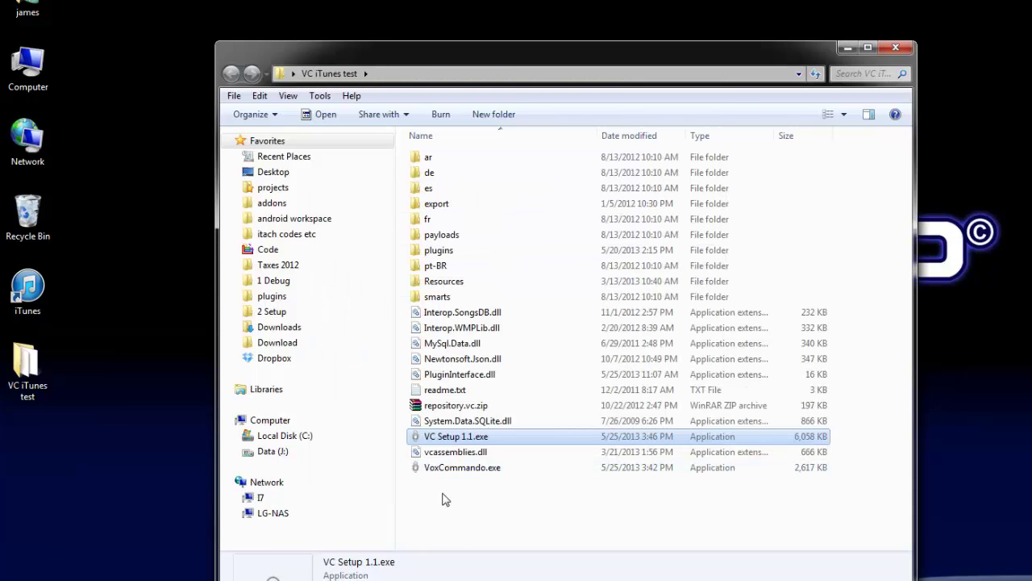
Step: Create a desktop shortcut to VoxCommando.exe beside the VC iTunes test folder, and close the folder window
{"action": "left_click", "coordinate": [442, 499]}
{"action": "mouse_move", "coordinate": [453, 473]}
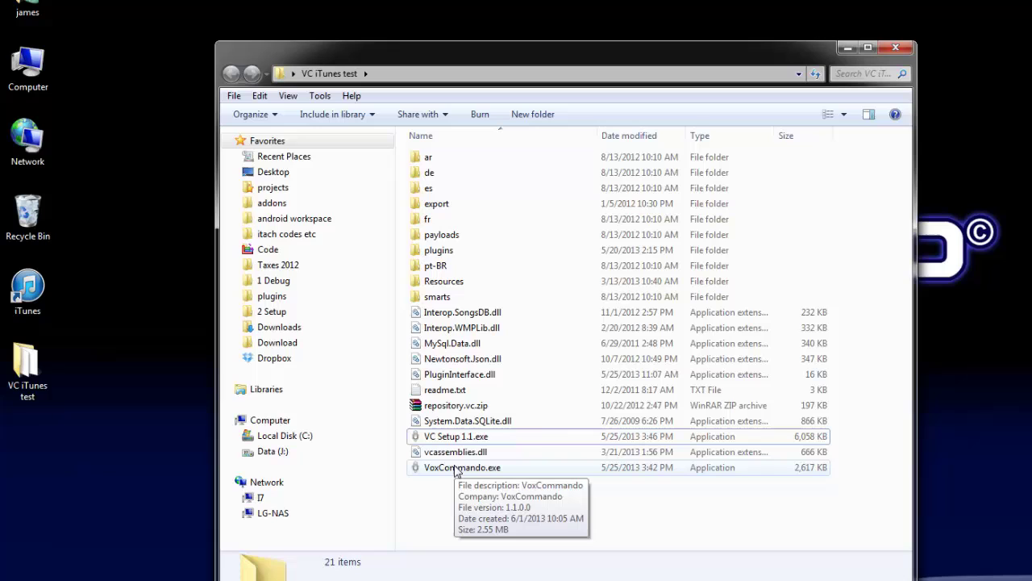
{"action": "left_click_drag", "start_coordinate": [451, 473], "coordinate": [98, 385]}
{"action": "left_click", "coordinate": [146, 425]}
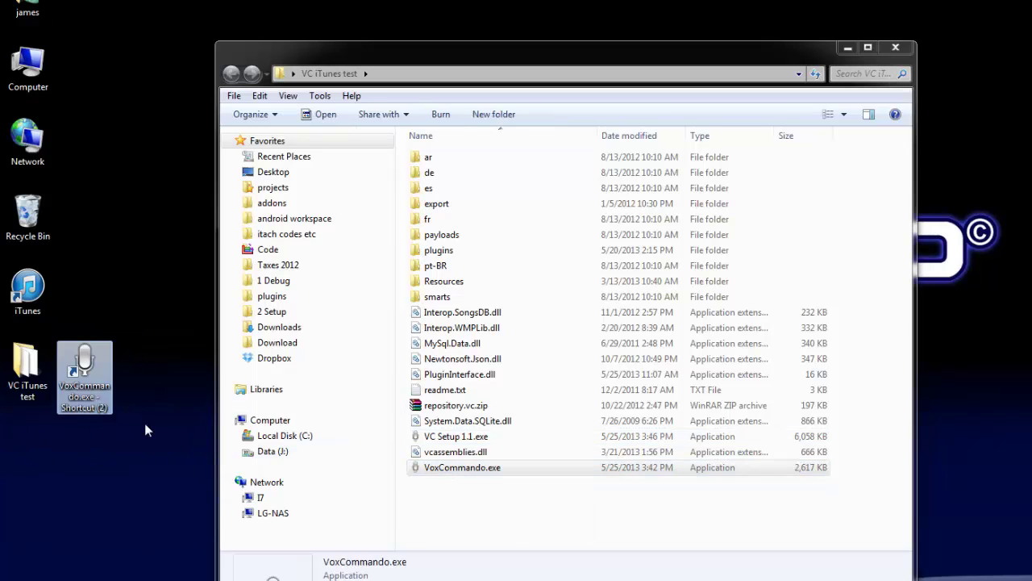
{"action": "left_click", "coordinate": [896, 50]}
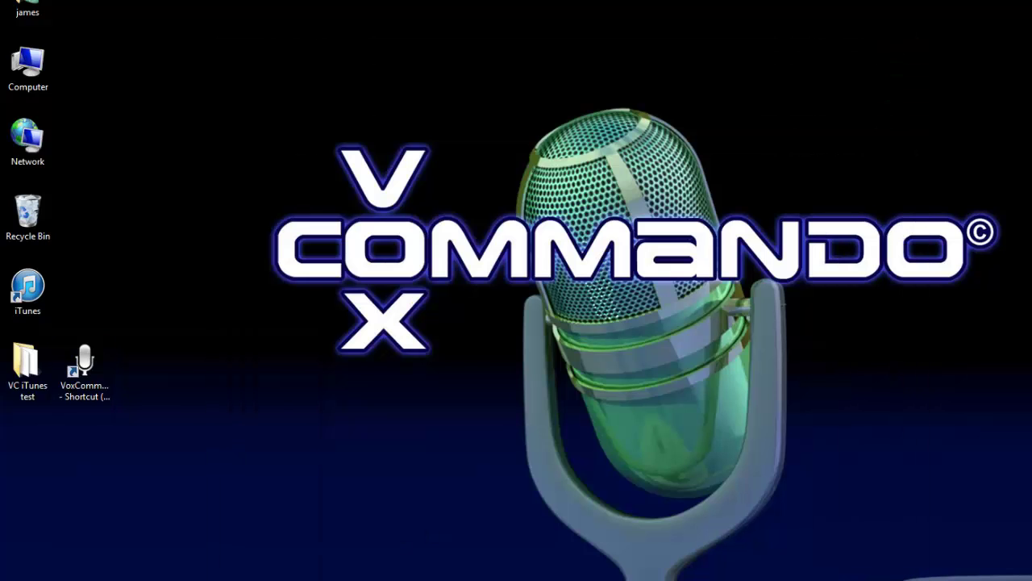
Step: Launch VoxCommando from its desktop shortcut, accept the license agreement and apply the English iTunes.zip preset configuration
{"action": "double_click", "coordinate": [87, 364]}
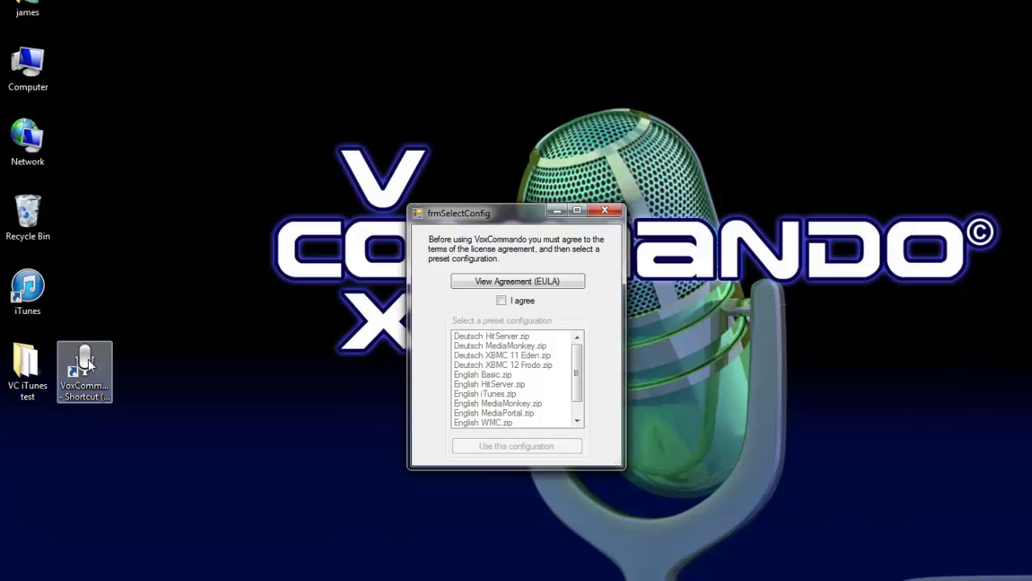
{"action": "left_click", "coordinate": [502, 300]}
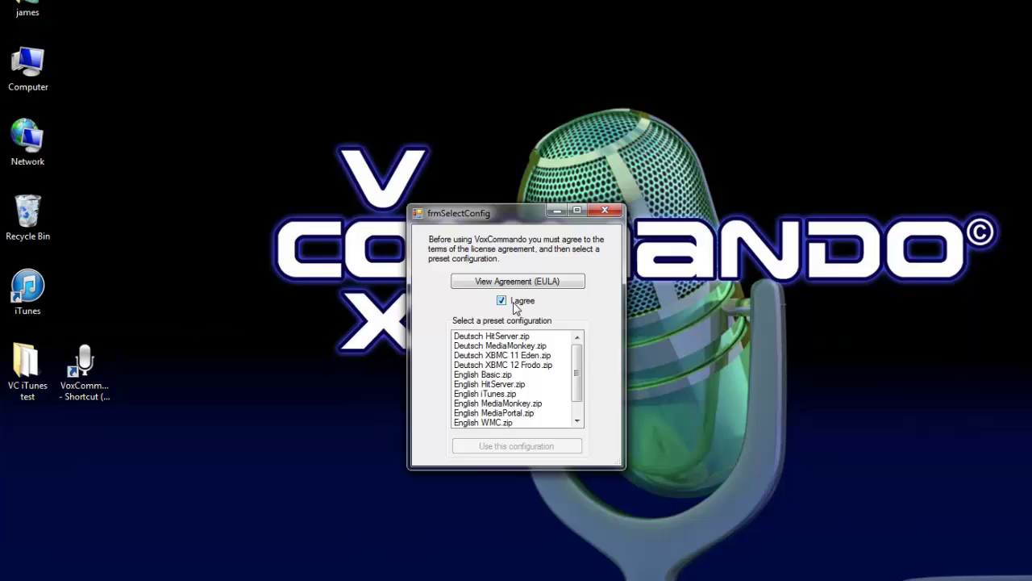
{"action": "left_click", "coordinate": [461, 395]}
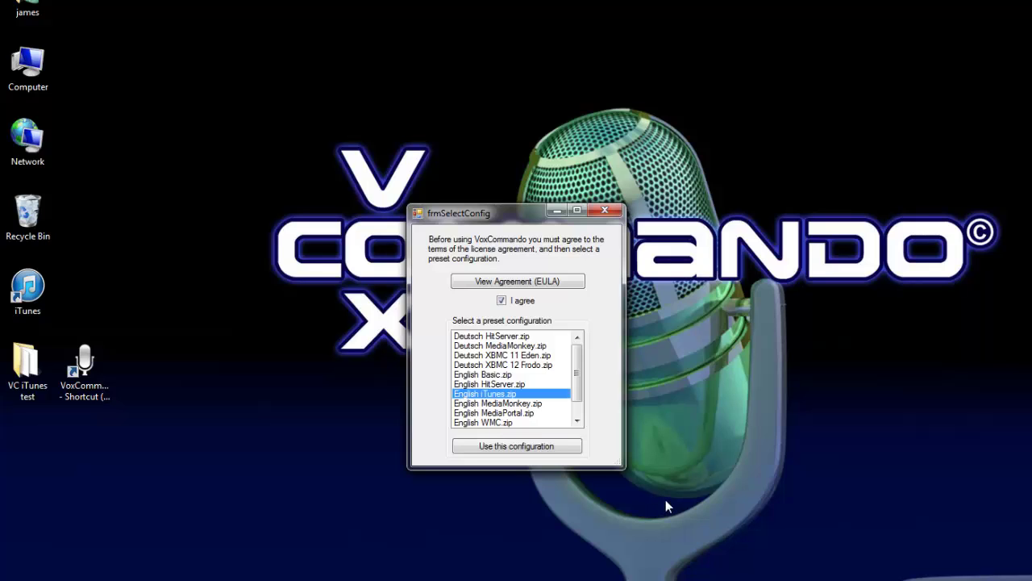
{"action": "left_click", "coordinate": [513, 446]}
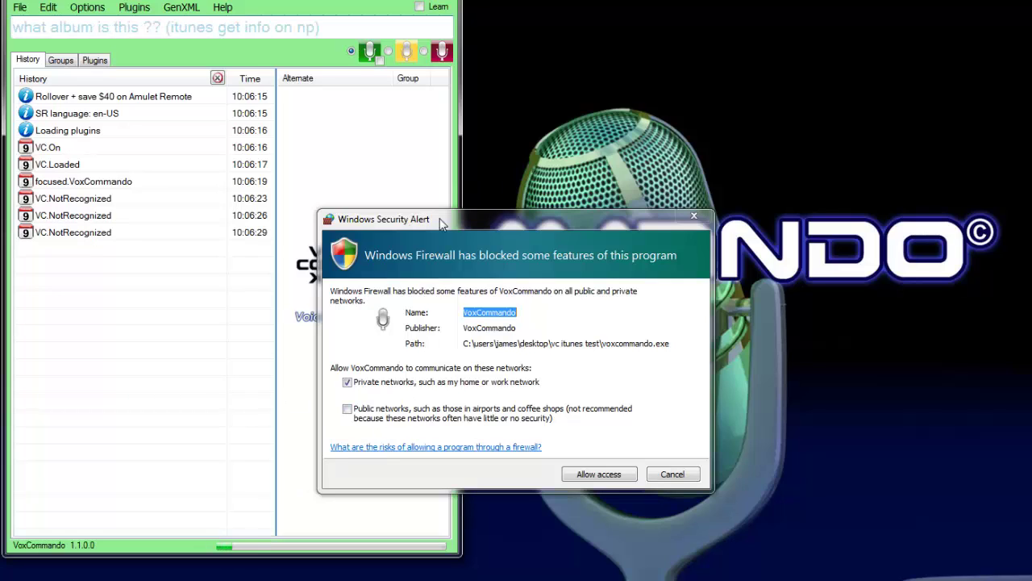
Step: Allow VoxCommando through Windows Firewall on private networks and switch its speech listening off
{"action": "left_click_drag", "start_coordinate": [455, 222], "coordinate": [563, 208]}
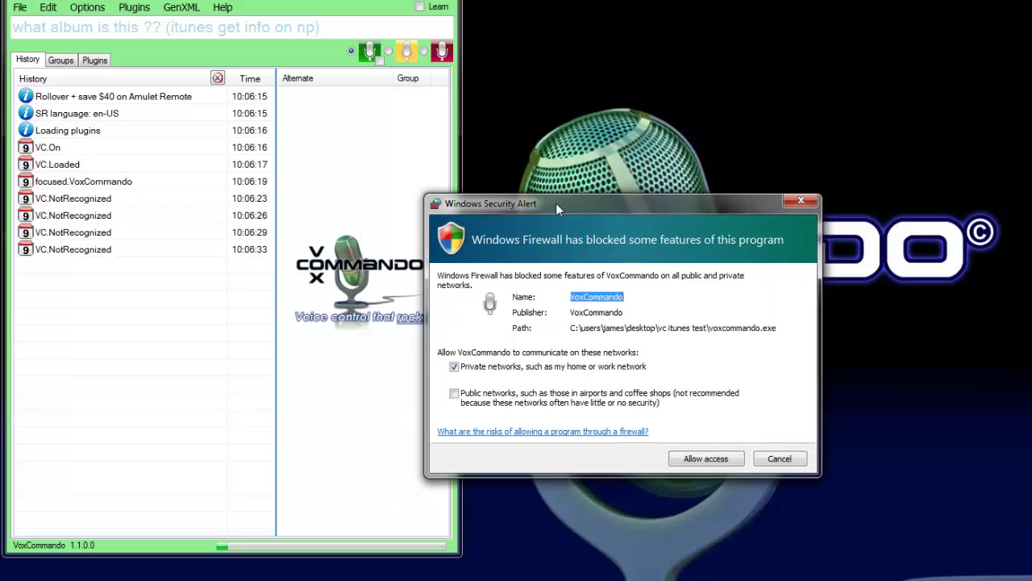
{"action": "left_click", "coordinate": [707, 459]}
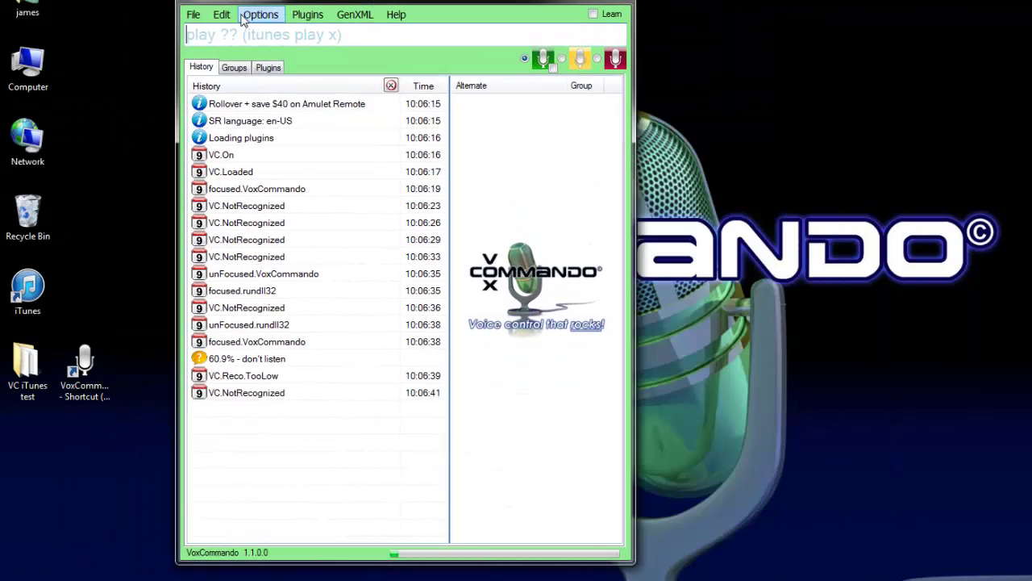
{"action": "left_click", "coordinate": [615, 59]}
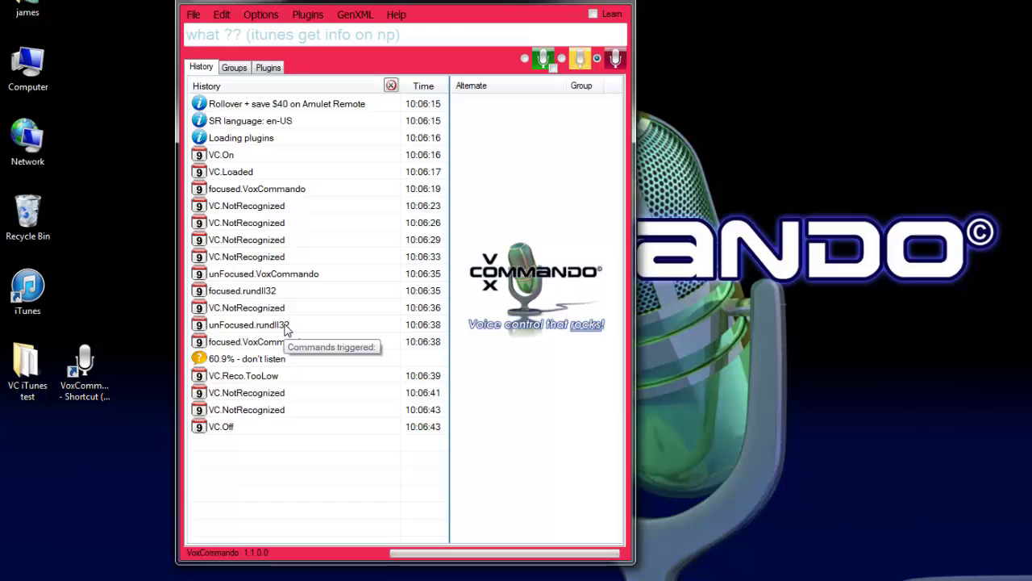
Step: Generate the iTunes payload XML from the music library and check the rebuild entries in the history
{"action": "left_click", "coordinate": [355, 16]}
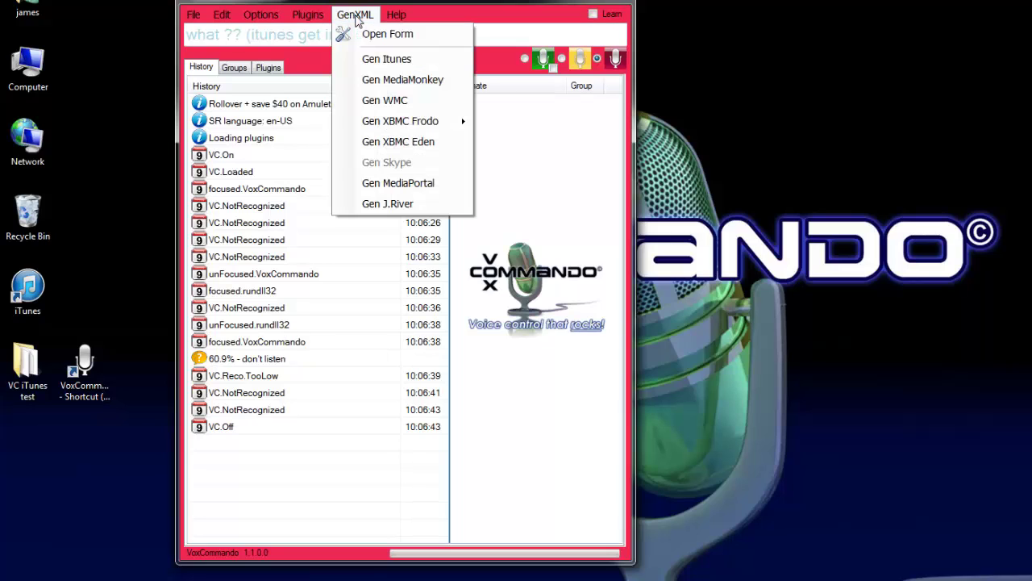
{"action": "left_click", "coordinate": [413, 62]}
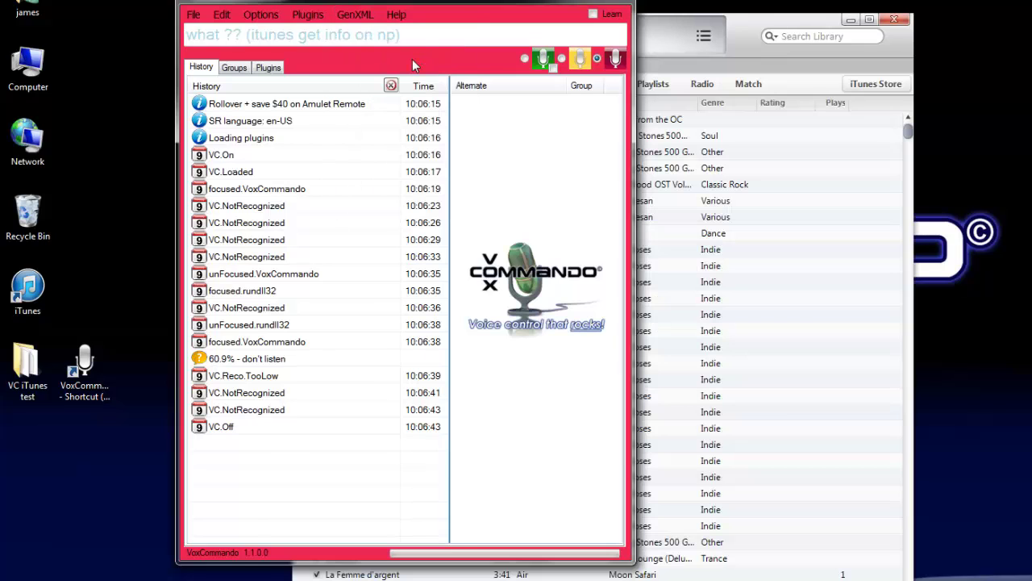
{"action": "left_click_drag", "start_coordinate": [445, 252], "coordinate": [251, 256]}
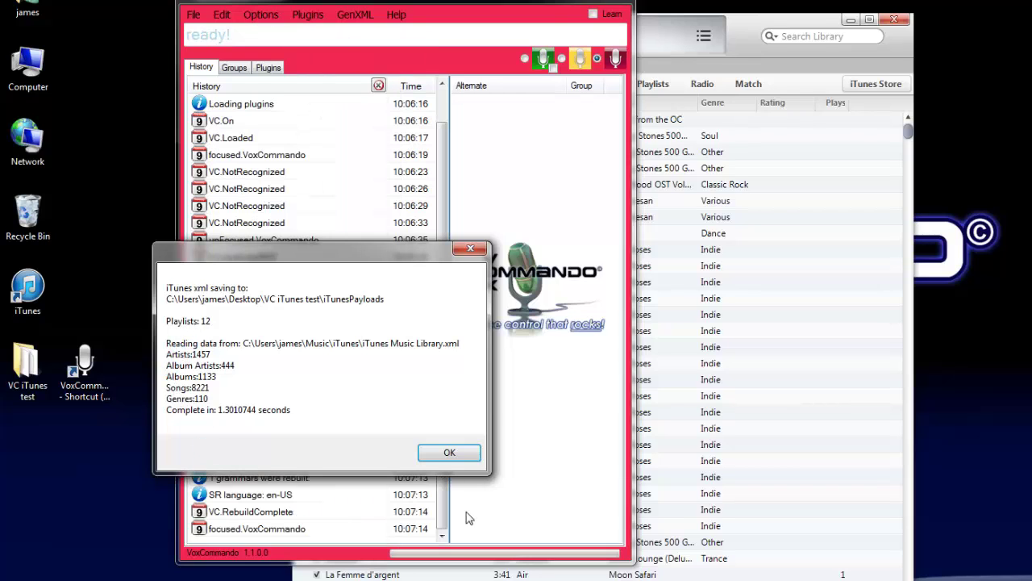
{"action": "left_click", "coordinate": [449, 455]}
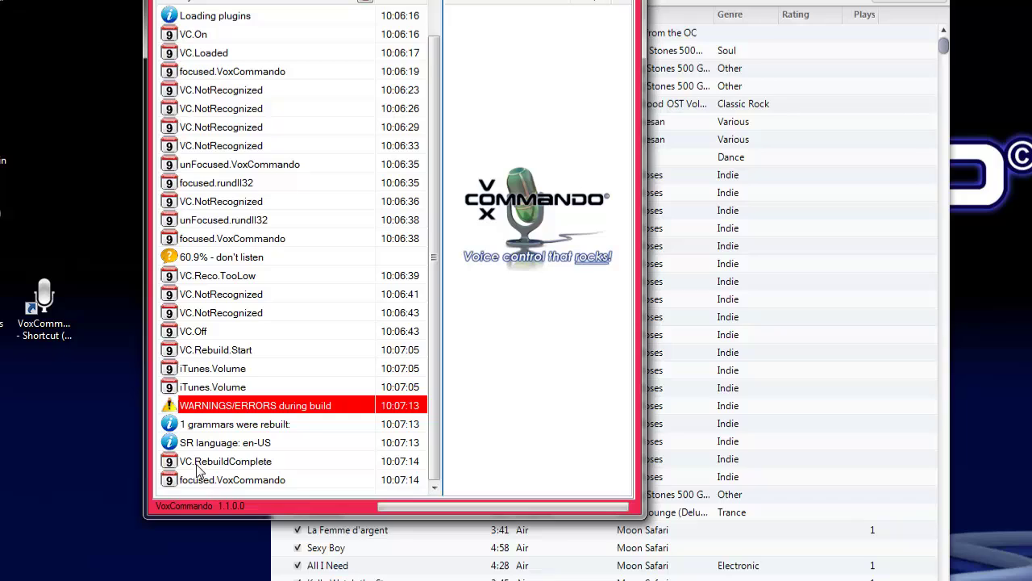
{"action": "left_click", "coordinate": [198, 466]}
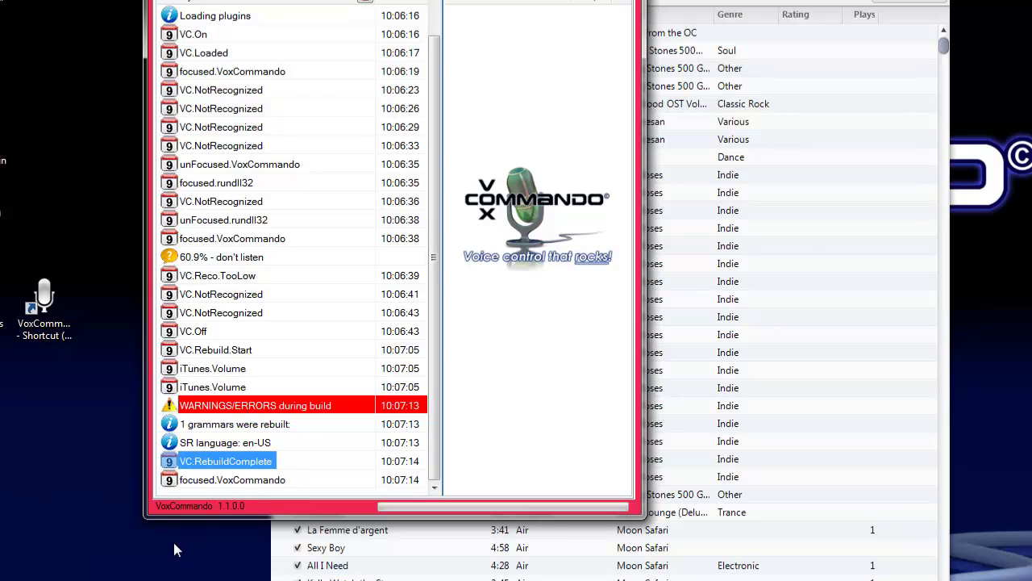
{"action": "mouse_move", "coordinate": [294, 410]}
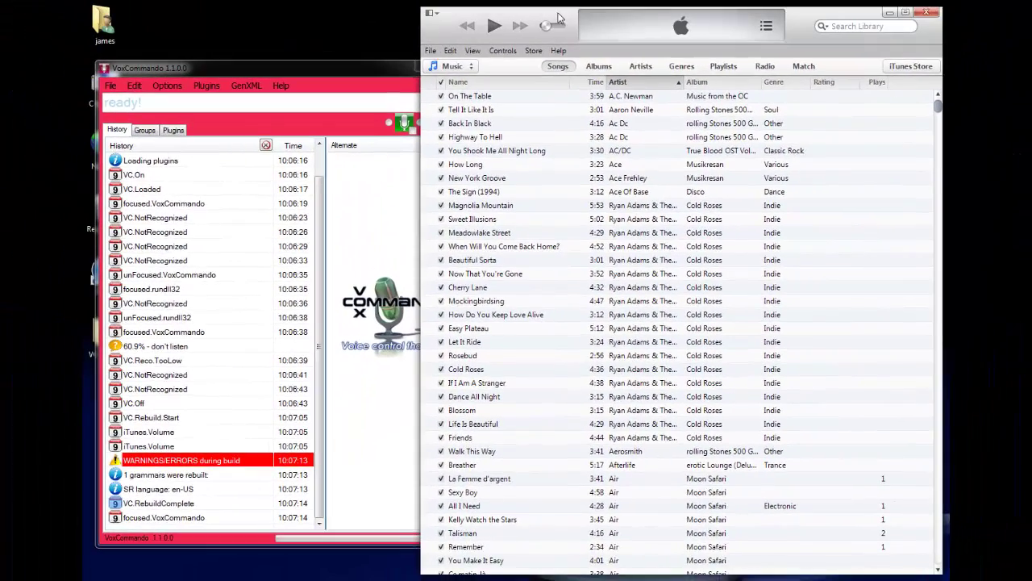
Step: Bring VoxCommando to the front beside iTunes and open its voice command help page in the browser
{"action": "left_click_drag", "start_coordinate": [559, 17], "coordinate": [561, 18]}
{"action": "left_click", "coordinate": [320, 65]}
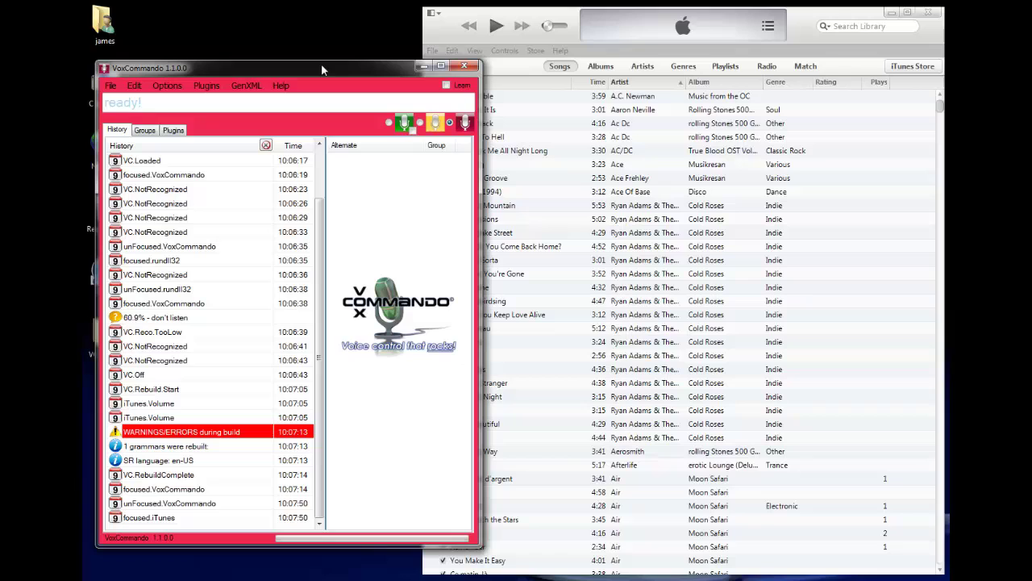
{"action": "left_click", "coordinate": [281, 87]}
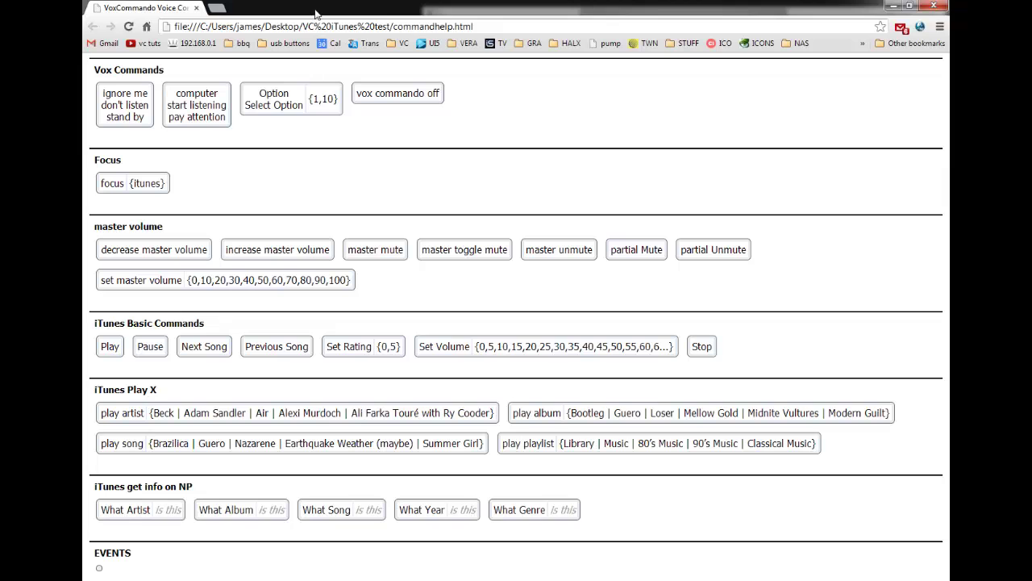
Step: Restore the command help window from full screen and move it clear of VoxCommando's listening controls
{"action": "double_click", "coordinate": [319, 13]}
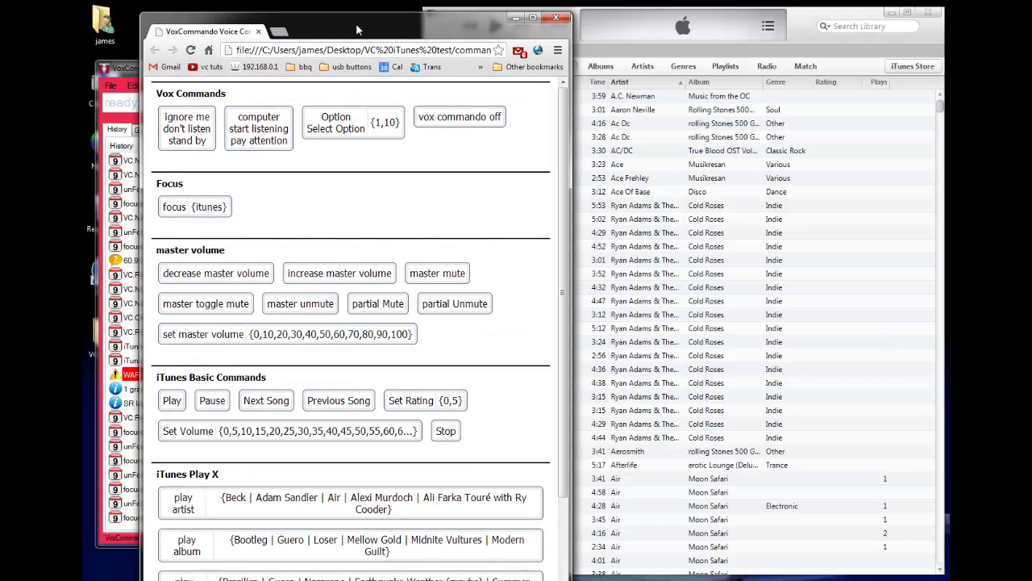
{"action": "left_click_drag", "start_coordinate": [356, 22], "coordinate": [435, 127]}
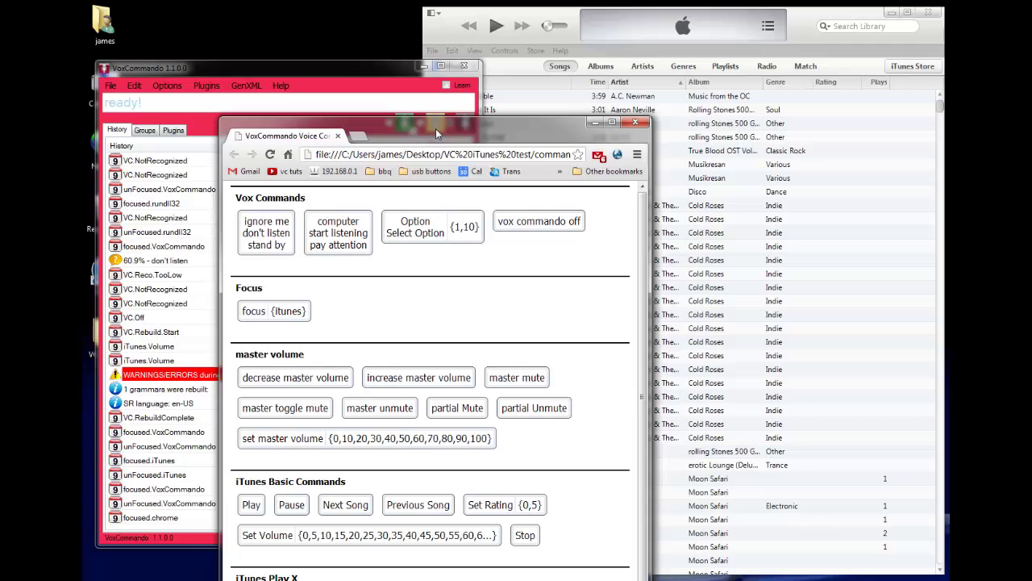
{"action": "left_click_drag", "start_coordinate": [436, 134], "coordinate": [440, 167]}
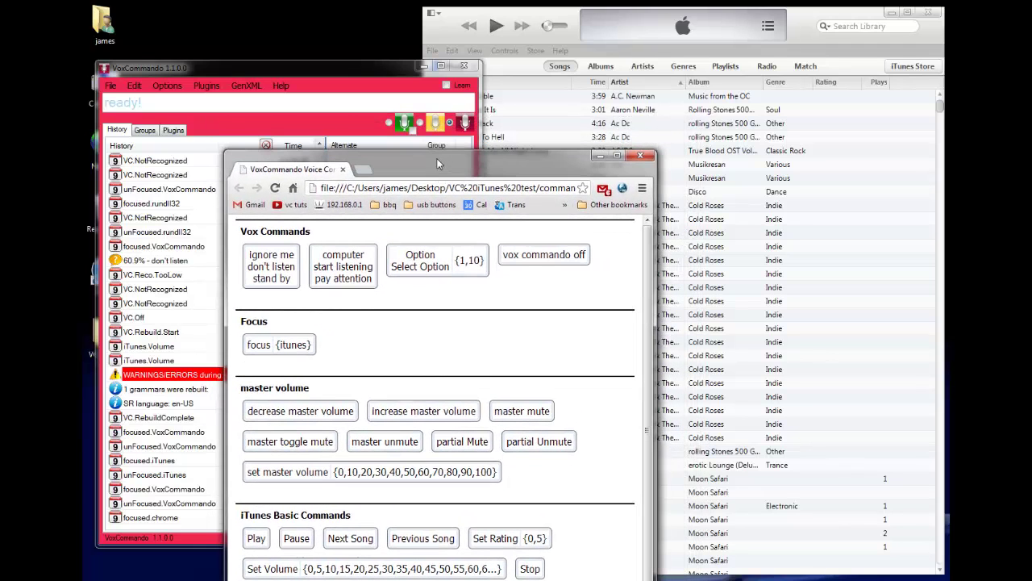
Step: Switch VoxCommando's speech listening on, bring the command help page forward and open the Artists view in iTunes
{"action": "left_click", "coordinate": [391, 127]}
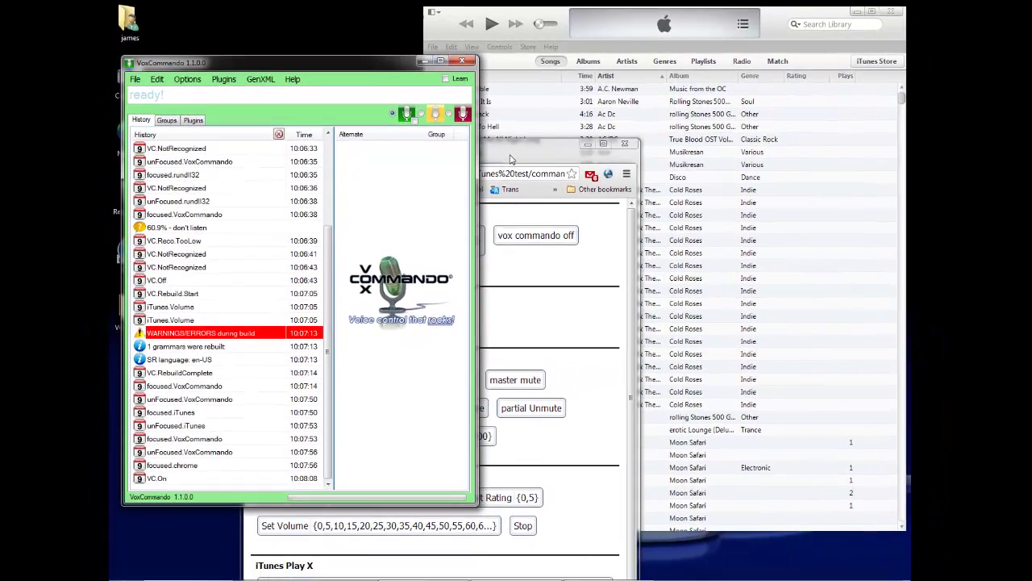
{"action": "left_click", "coordinate": [510, 159]}
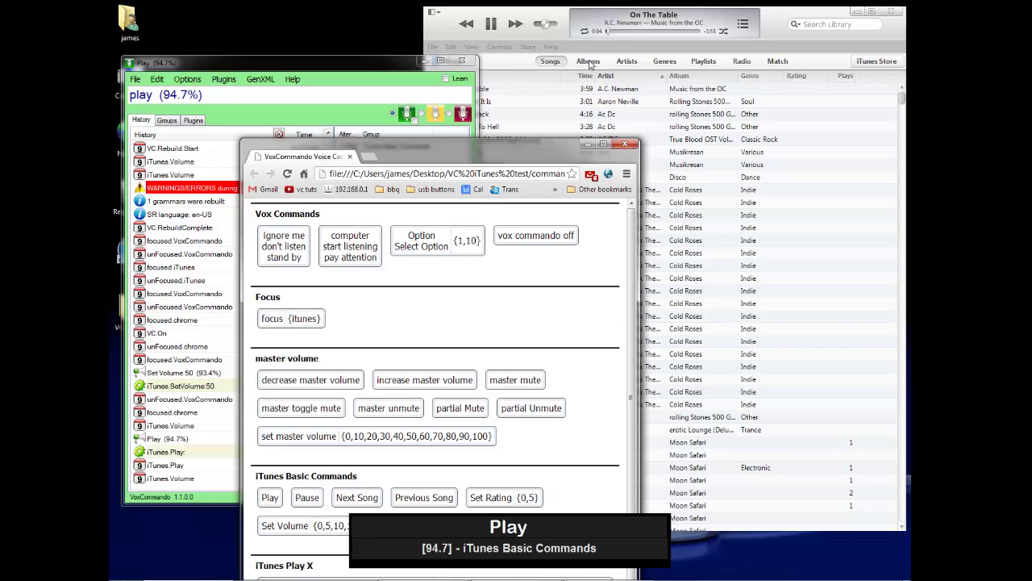
{"action": "left_click", "coordinate": [630, 63]}
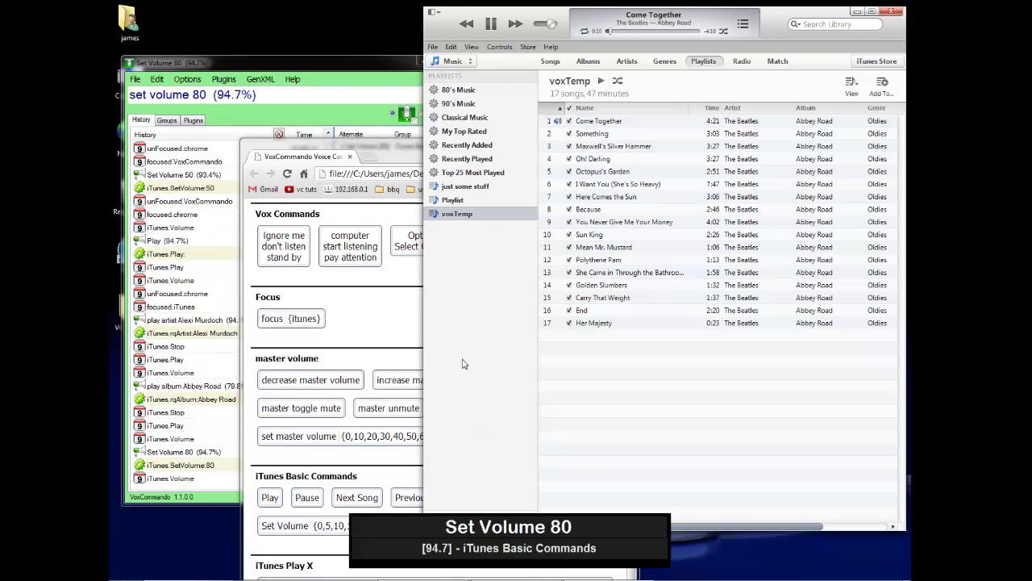
Step: Bring the command help page forward and review the iTunes Play X and iTunes get info on NP commands
{"action": "left_click_drag", "start_coordinate": [344, 147], "coordinate": [285, 87]}
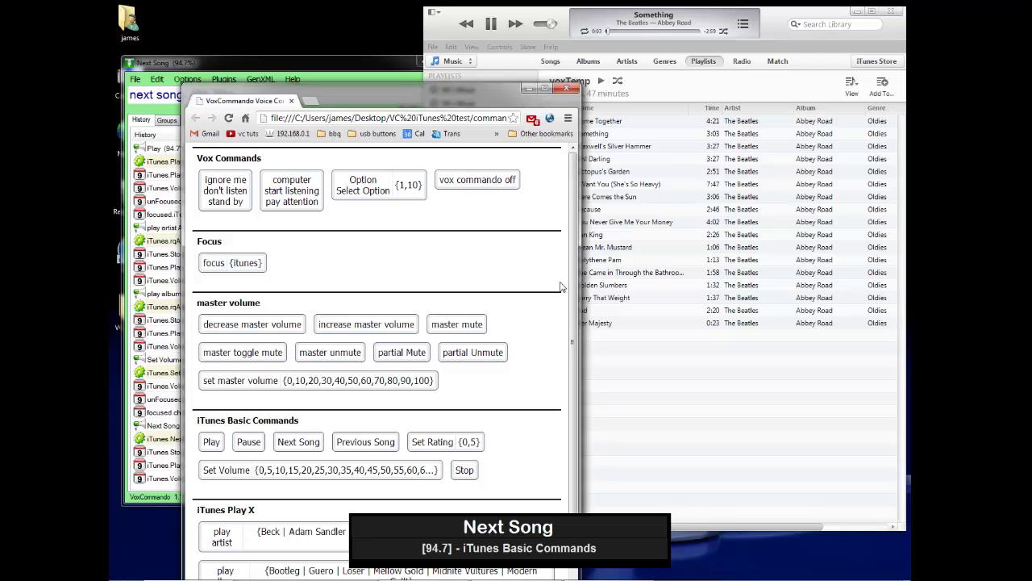
{"action": "scroll", "coordinate": [562, 286], "scroll_direction": "down", "scroll_amount": 2}
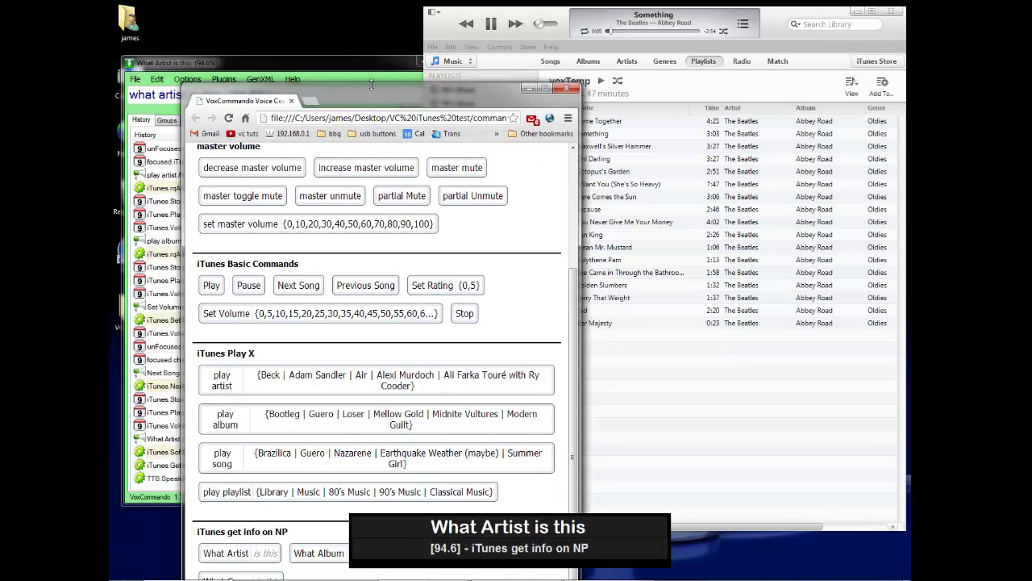
{"action": "left_click_drag", "start_coordinate": [370, 96], "coordinate": [343, 26]}
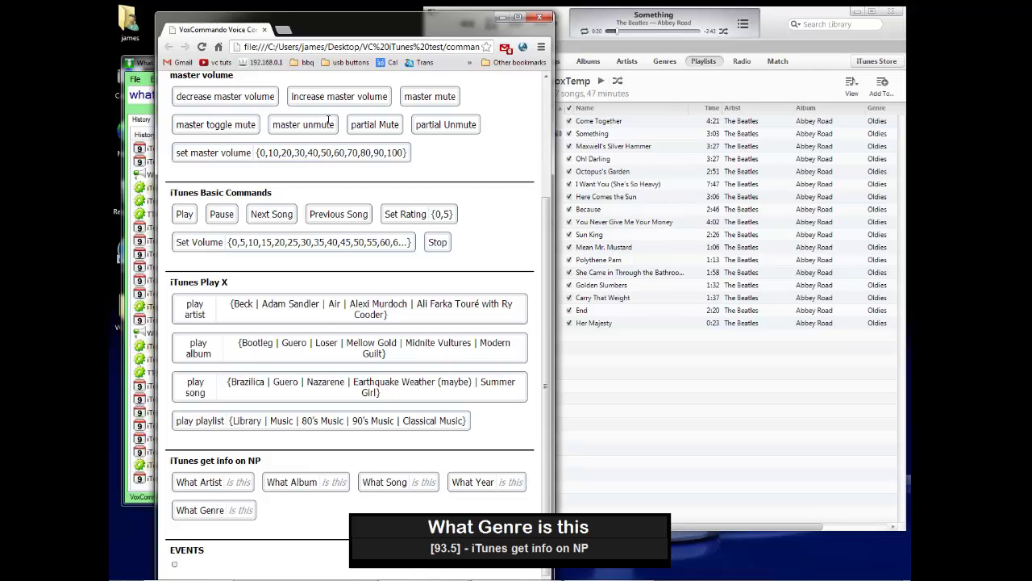
Step: Move the command help window down to uncover VoxCommando's recognition text and widen the iTunes window
{"action": "left_click_drag", "start_coordinate": [440, 31], "coordinate": [463, 196]}
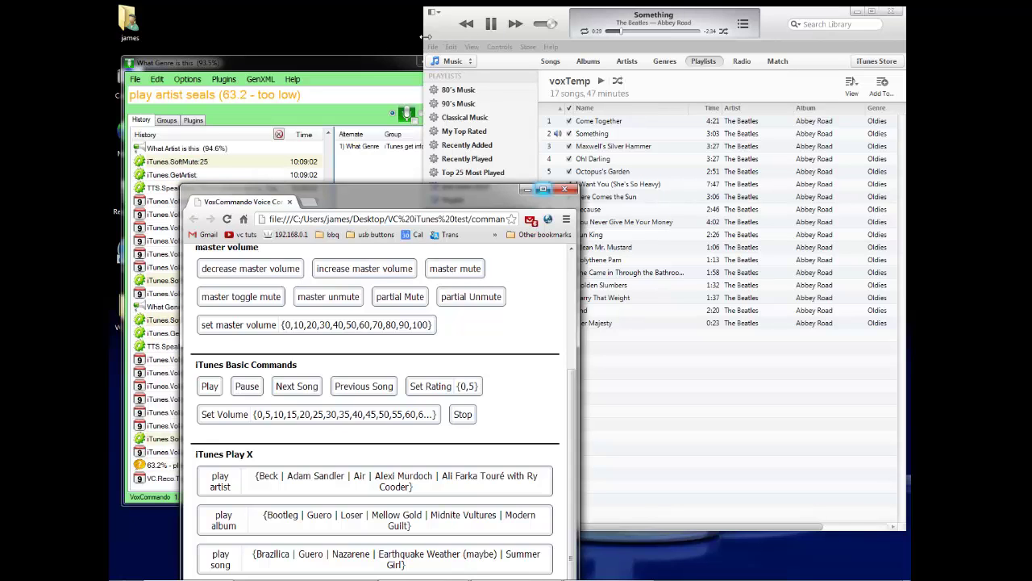
{"action": "left_click_drag", "start_coordinate": [425, 36], "coordinate": [323, 35]}
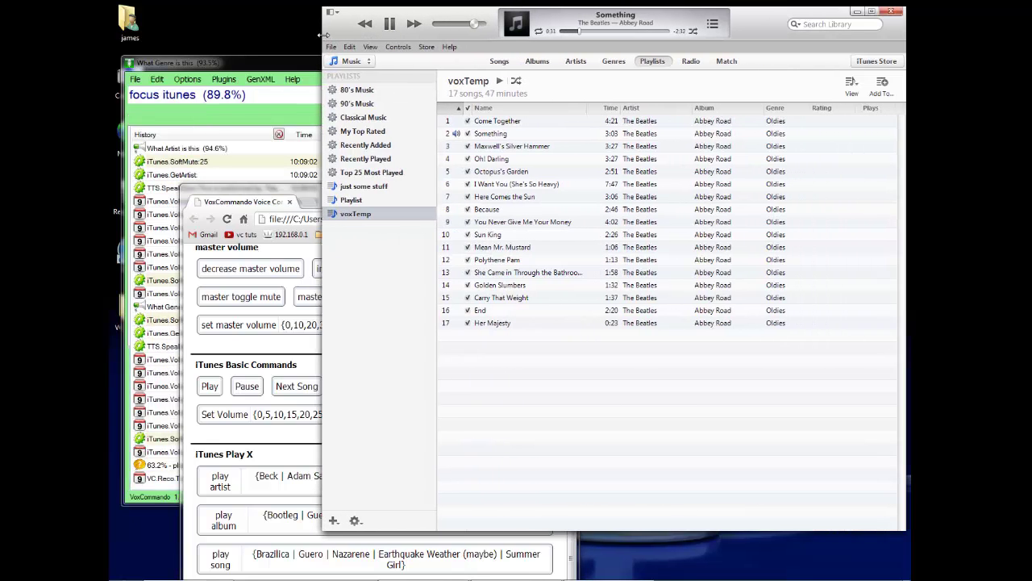